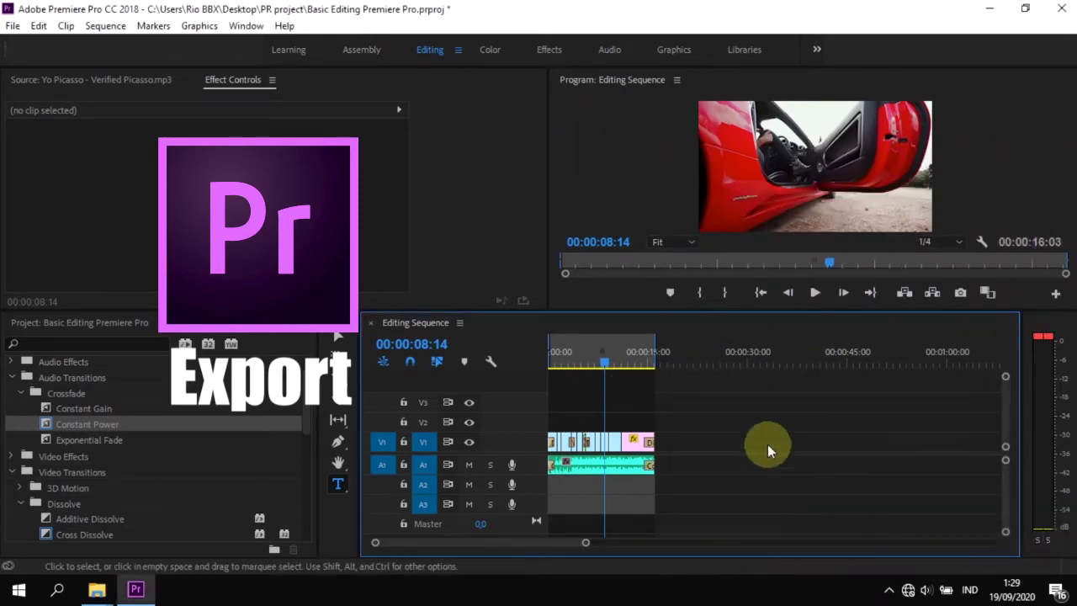
Step: Move the Editing Sequence playhead back to about 00:00:01:05
left_click(597, 368)
left_click(557, 368)
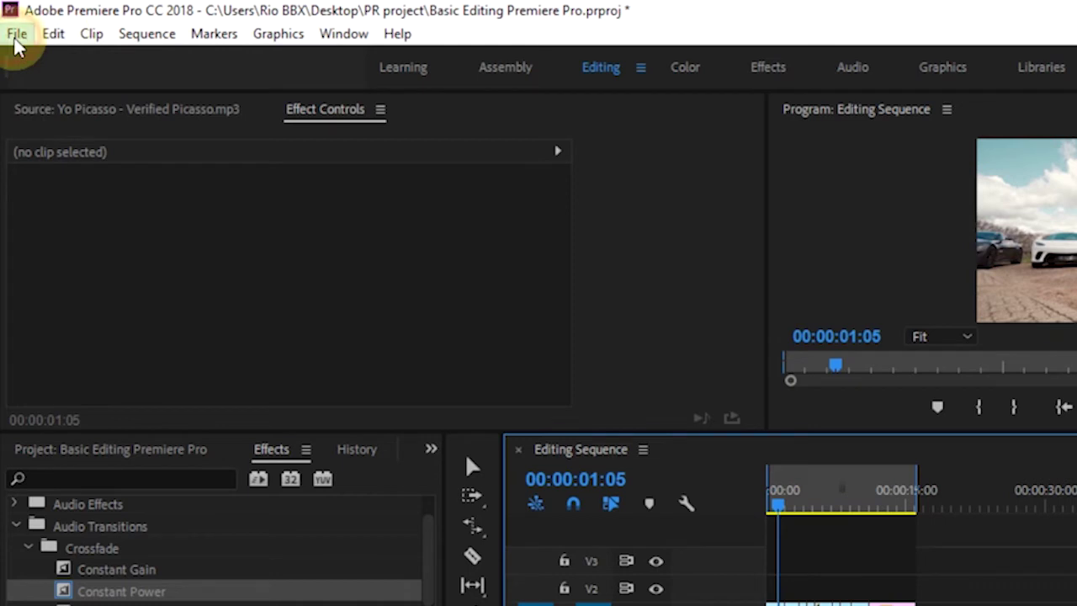
Step: Open the Export Settings dialog for the Editing Sequence via File > Export > Media
left_click(16, 35)
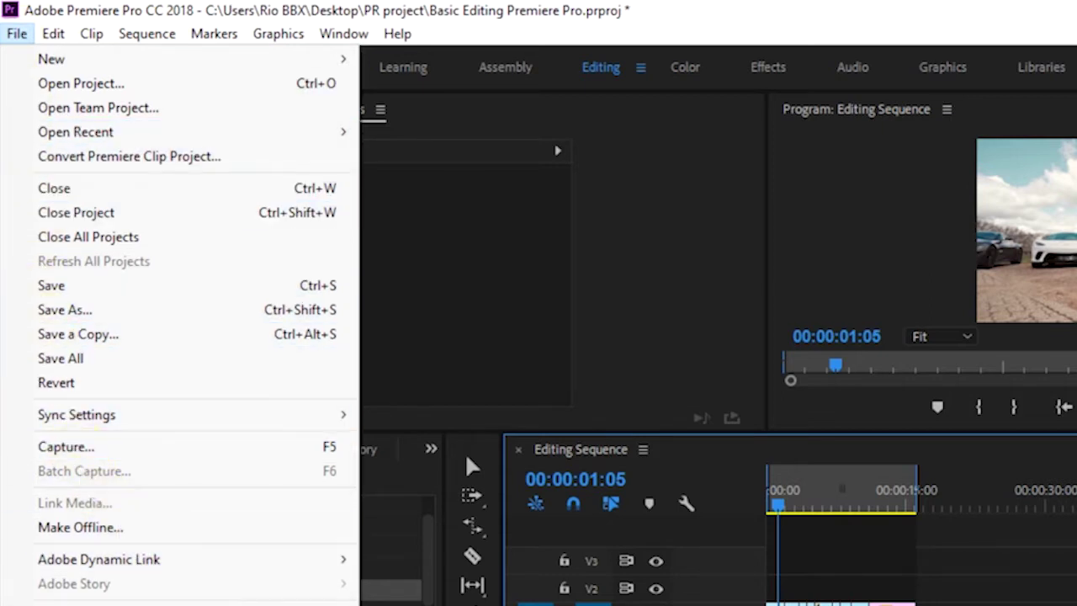
mouse_move(84, 602)
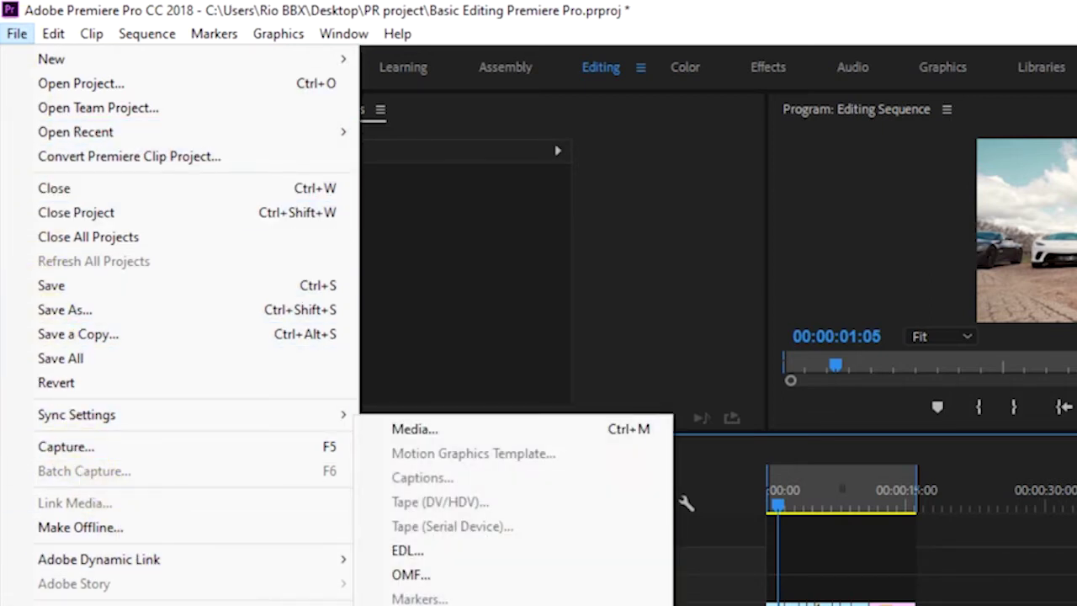
left_click(445, 430)
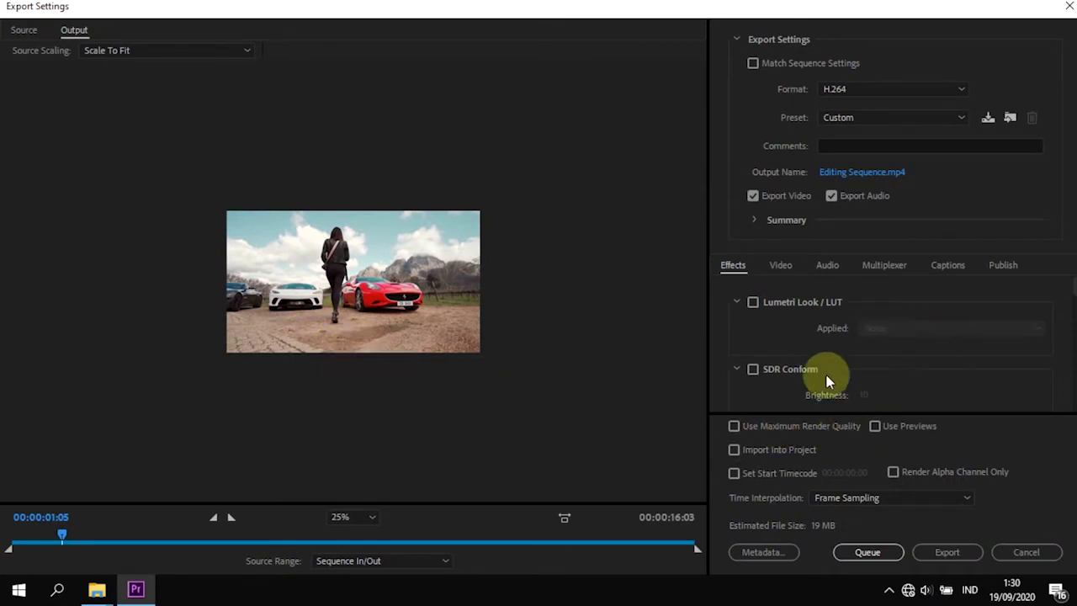
Step: Rename the export output from Editing Sequence.mp4 to 'Editing premiere pro.mp4' in the PR folder
left_click(871, 178)
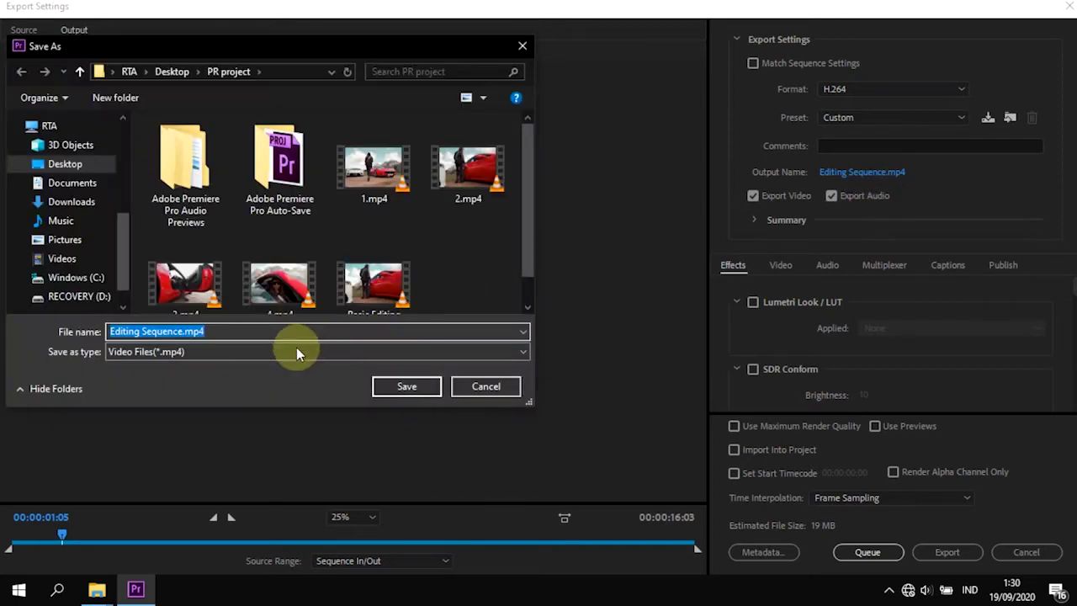
left_click(187, 331)
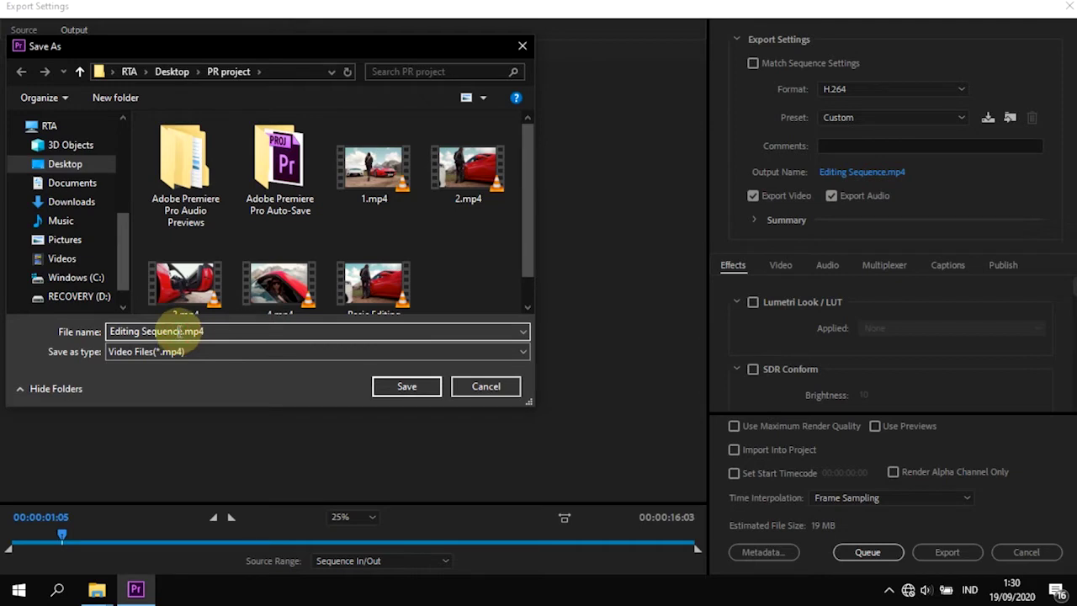
left_click_drag(180, 330, 29, 360)
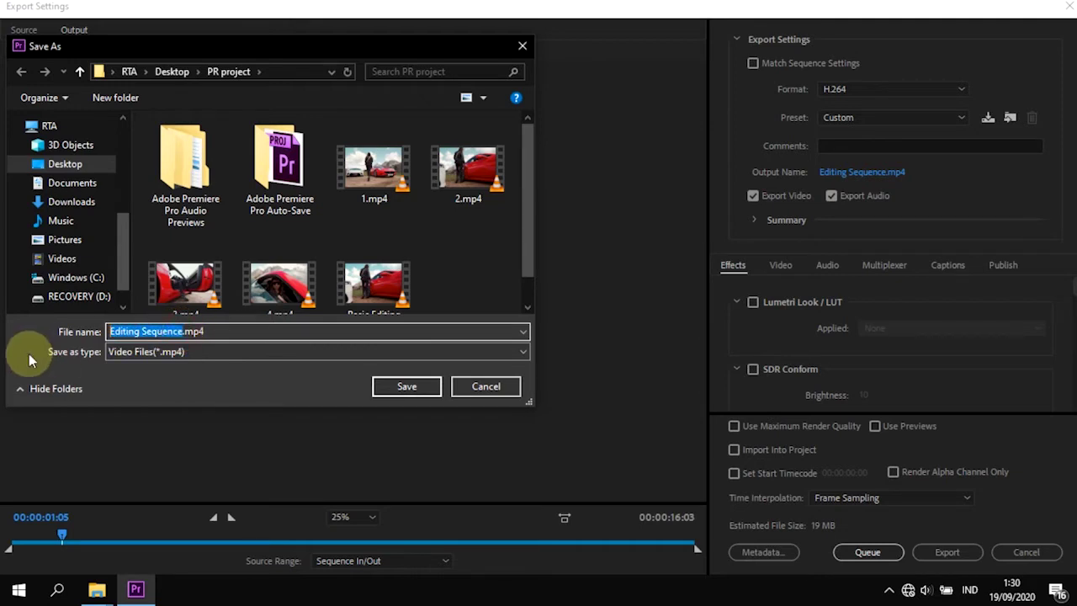
left_click(143, 331)
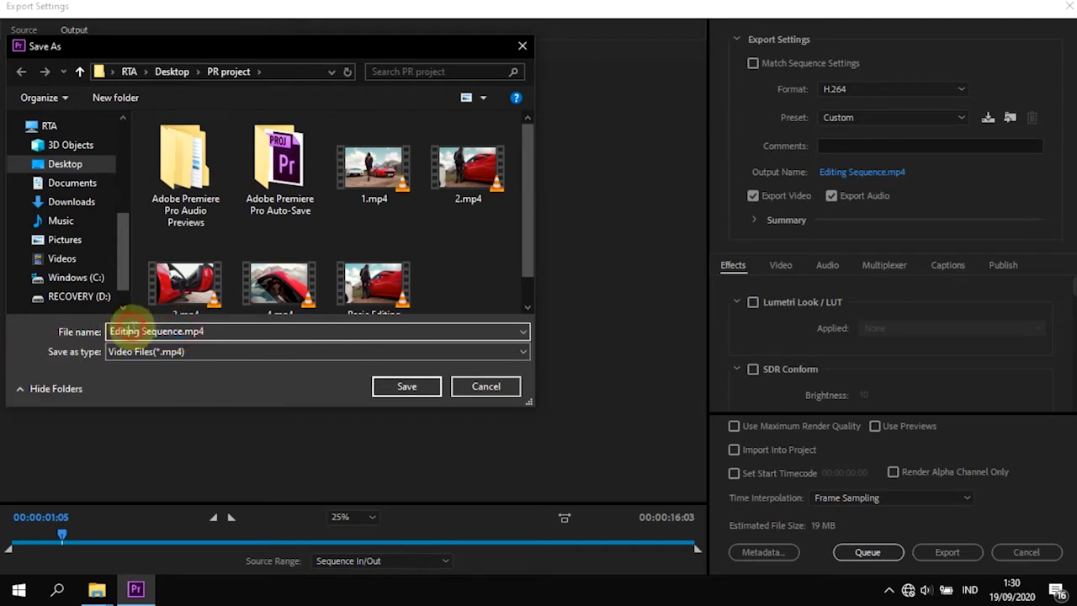
left_click_drag(143, 331, 184, 332)
type("pre")
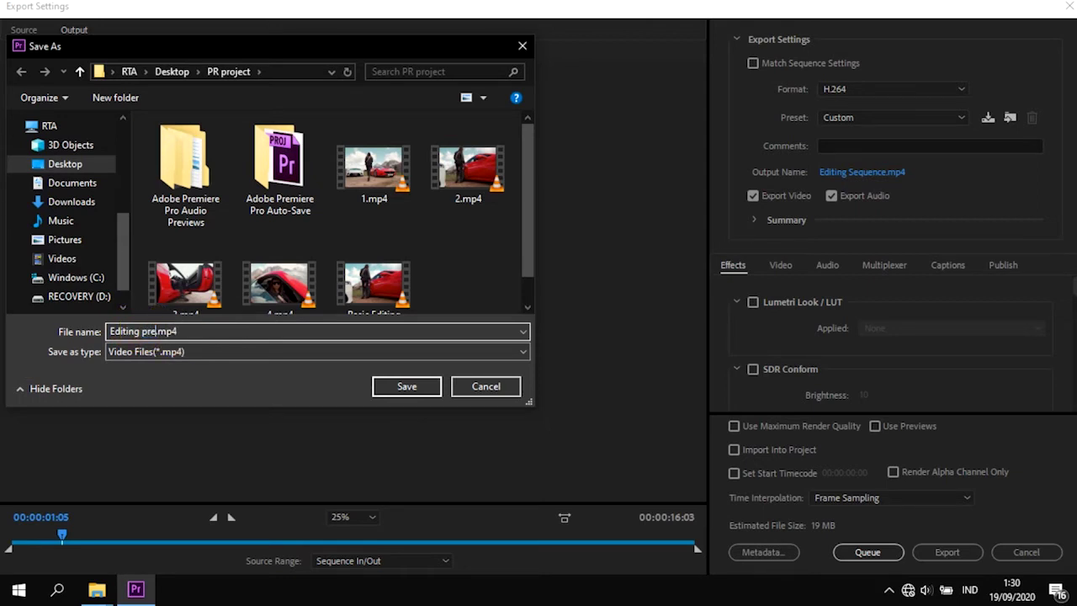
type("miere")
type(" pro")
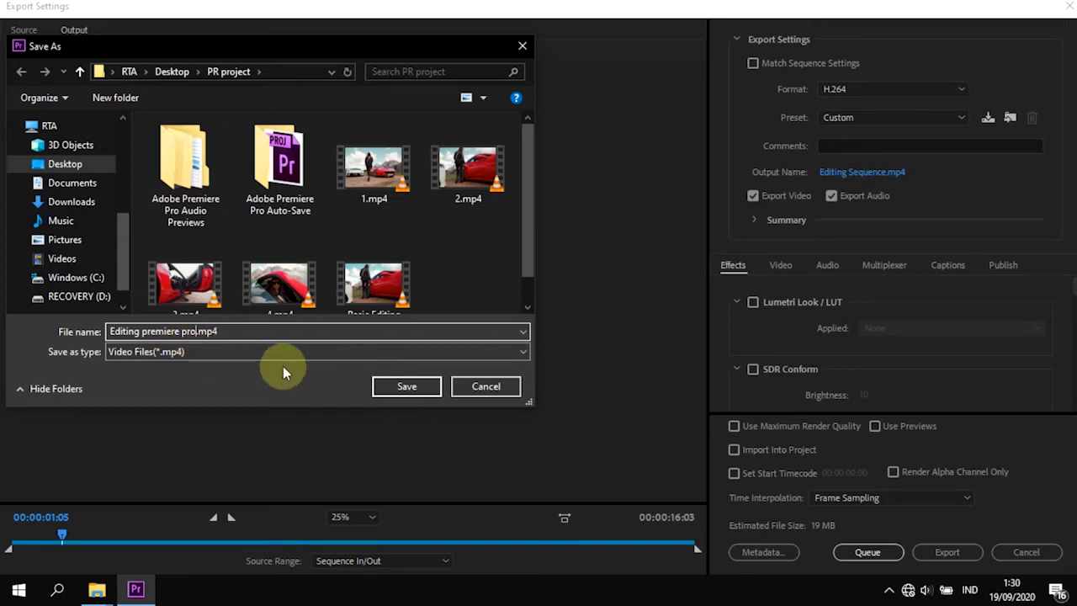
left_click(387, 386)
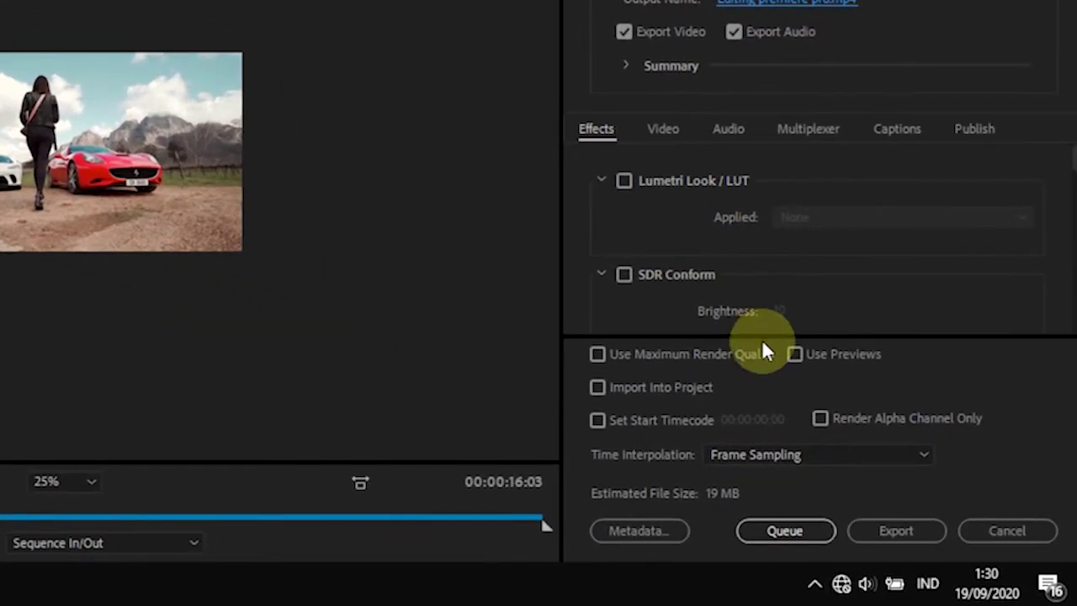
Step: Queue the Editing Sequence in Media Encoder as an H.264 job with the Custom preset
left_click(775, 532)
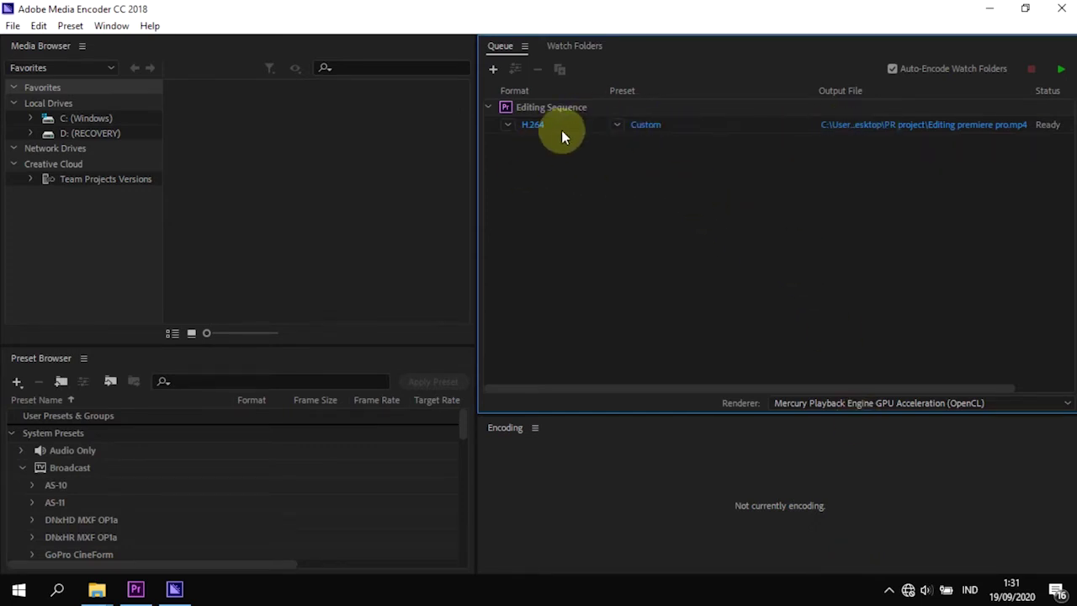
left_click(619, 125)
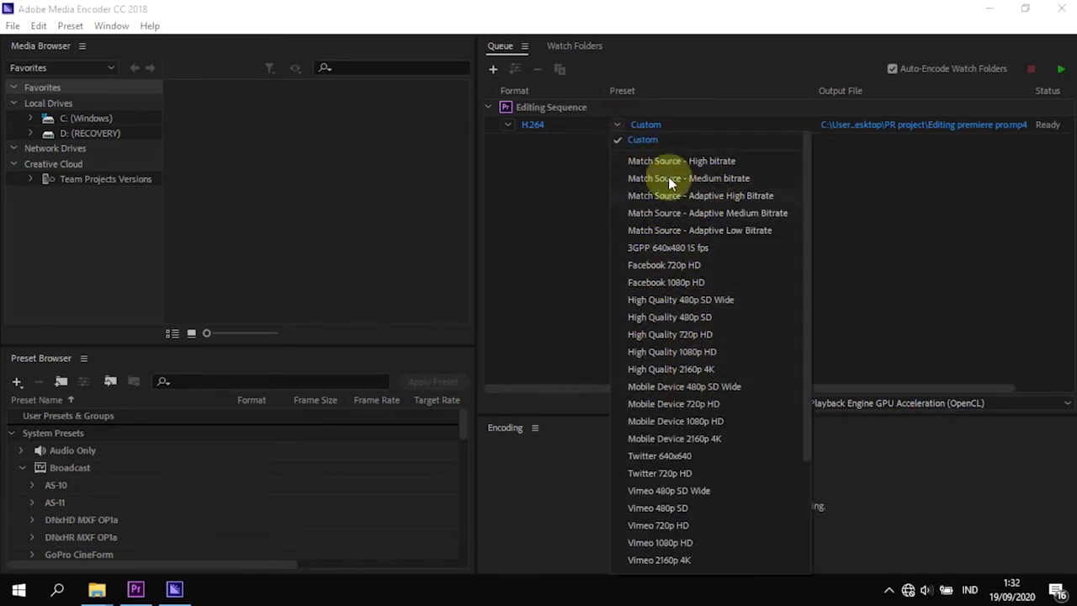
left_click(555, 190)
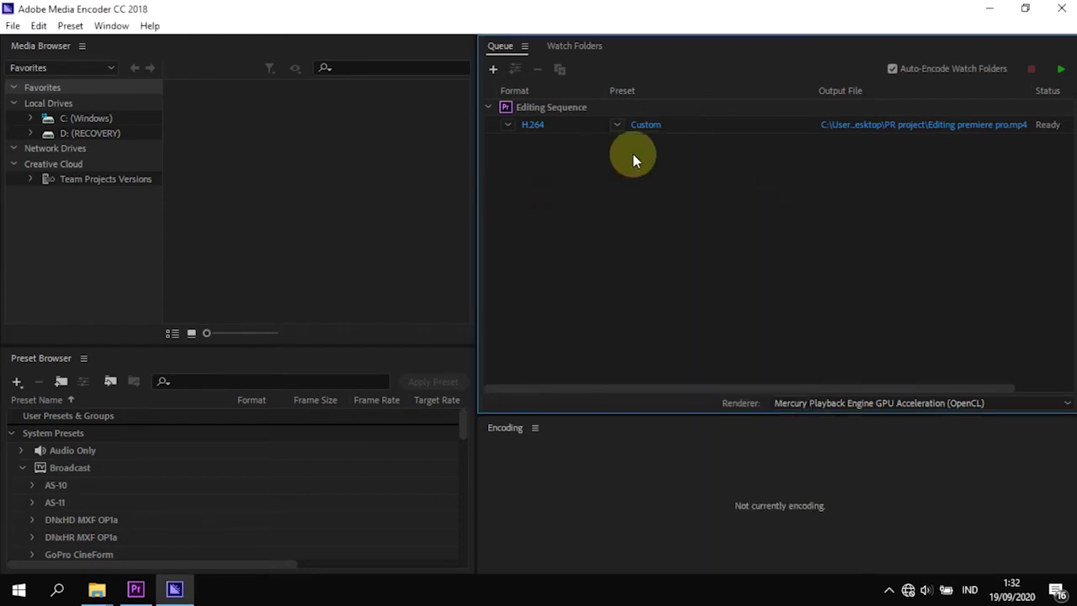
left_click(768, 125)
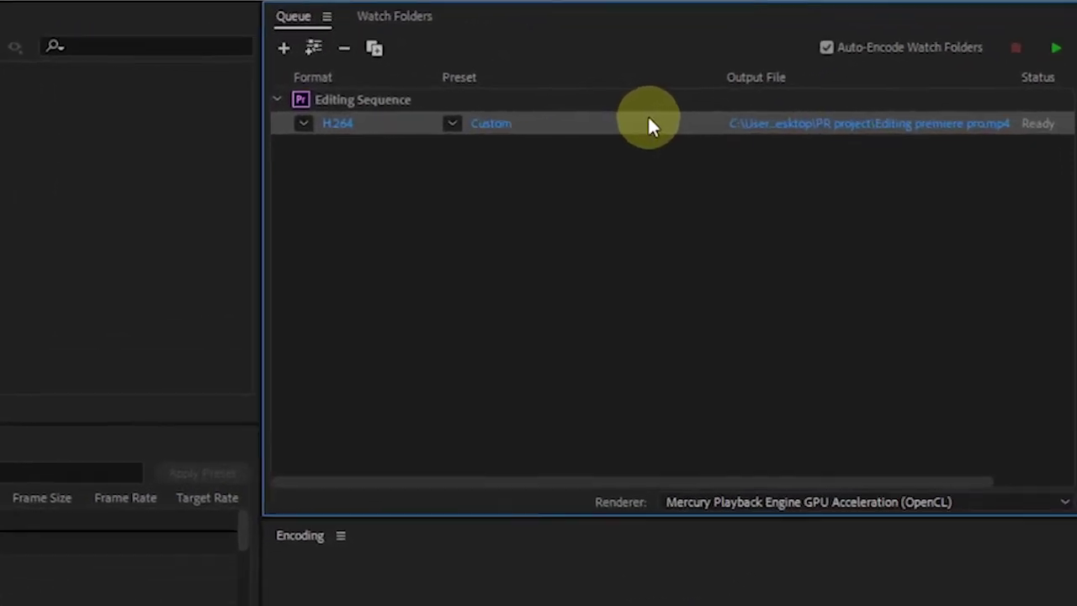
Step: Start the Media Encoder queue to encode Editing premiere pro.mp4
left_click(1055, 49)
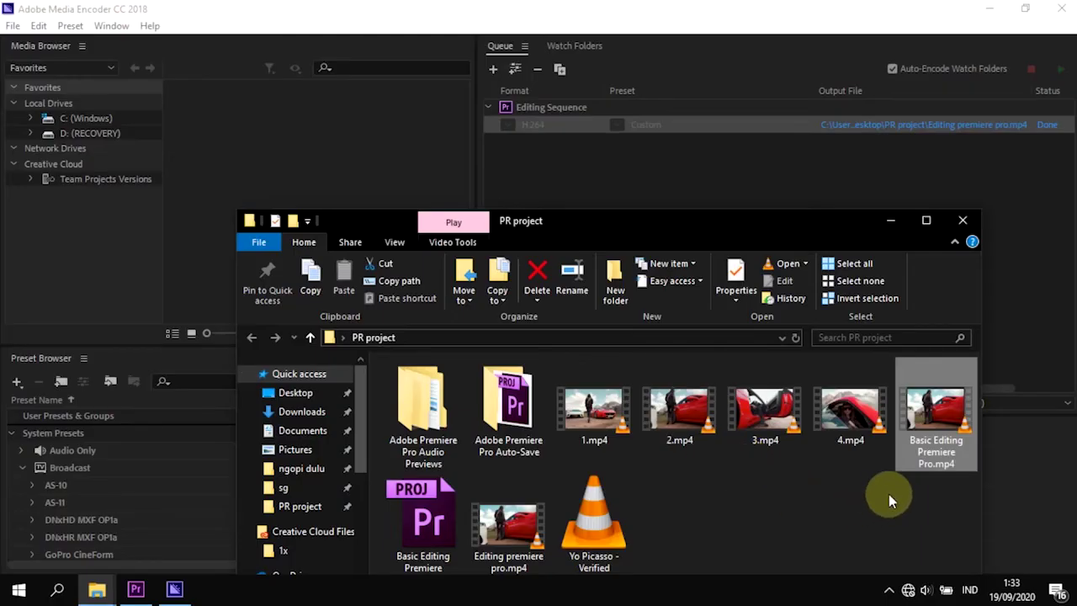
left_click(889, 500)
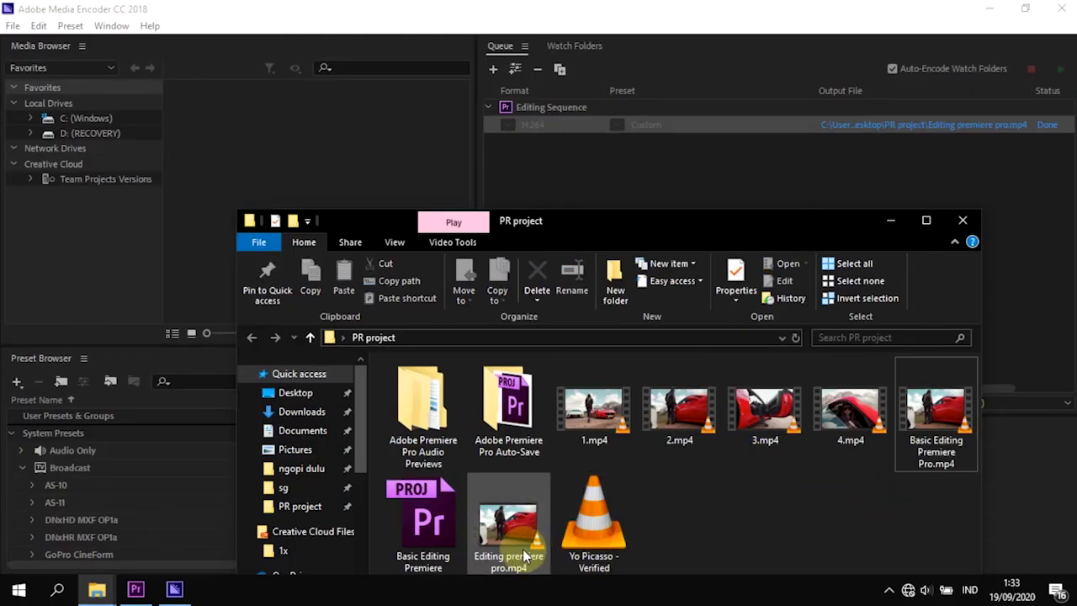
mouse_move(520, 548)
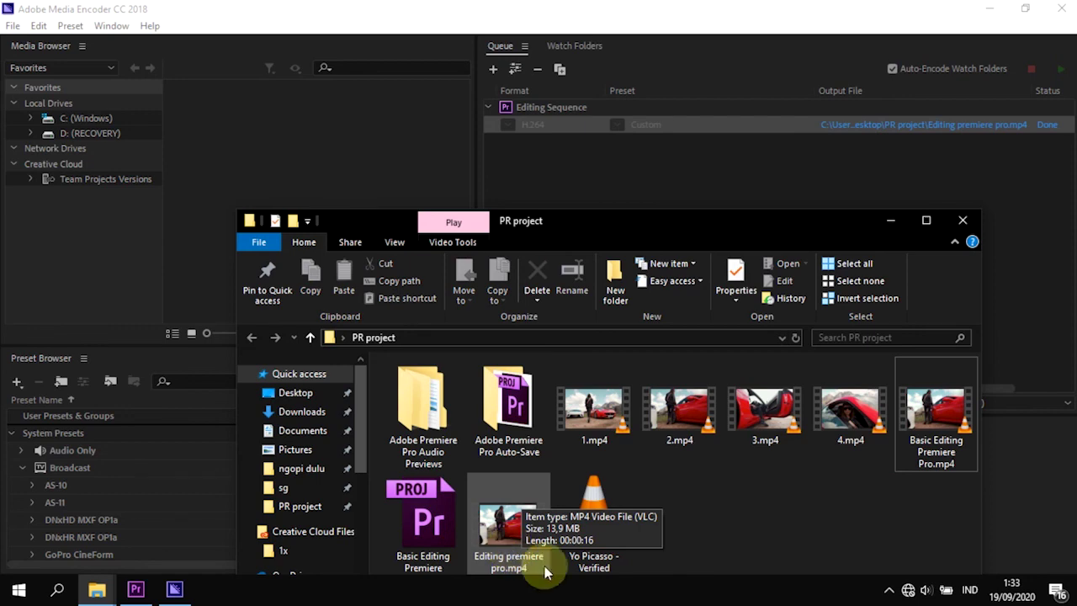
mouse_move(937, 429)
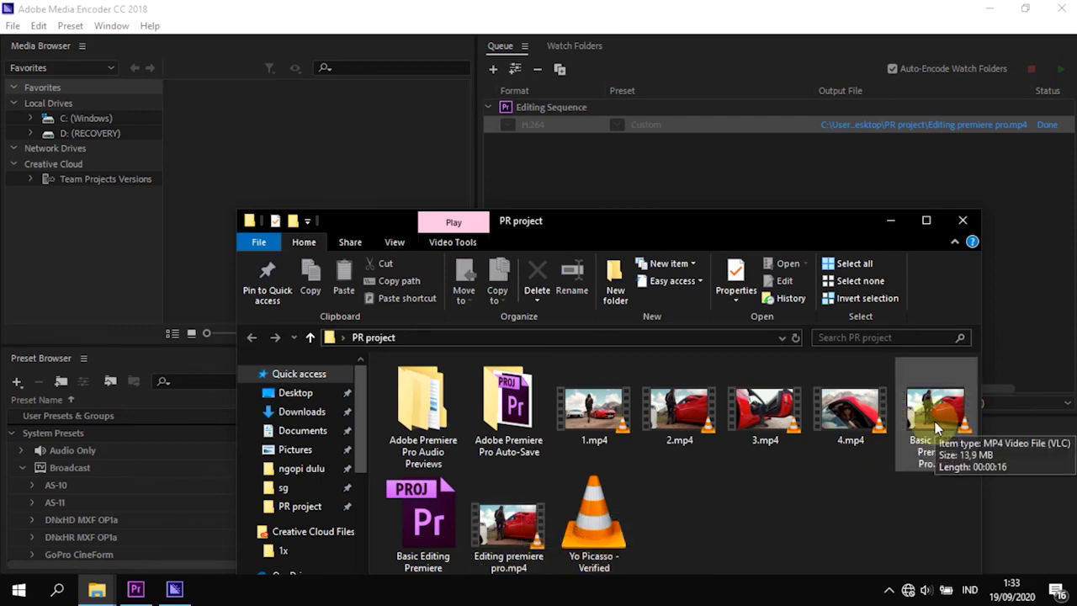